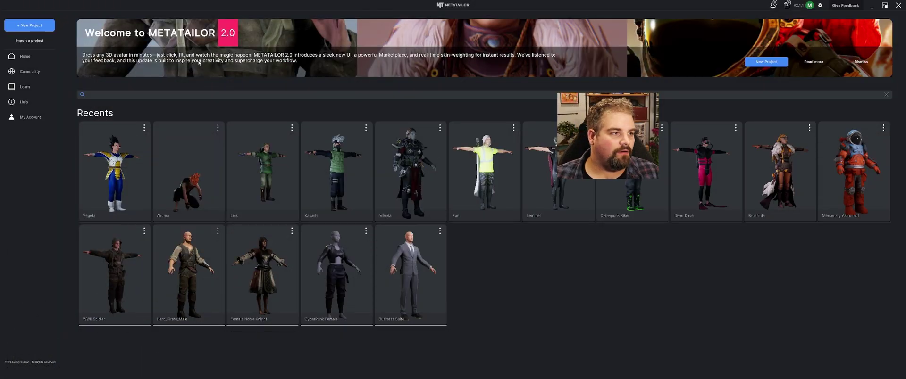
Create a 'Plague Doctor' project and import Plague Hood and Mask.fbx as a cloth/accessory
left_click(26, 24)
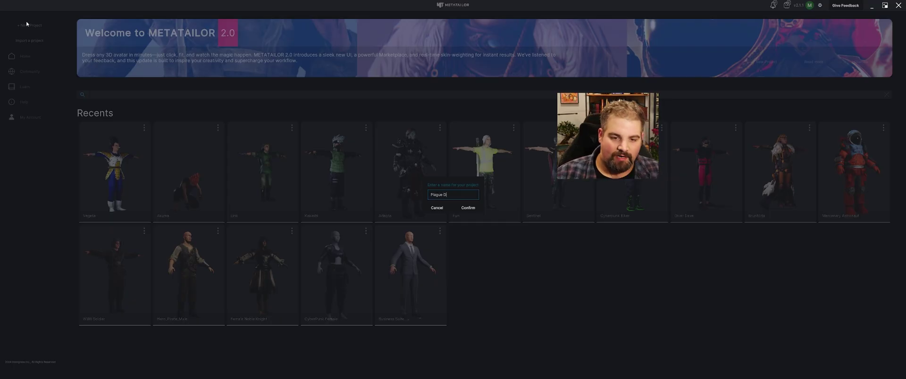
key("Return")
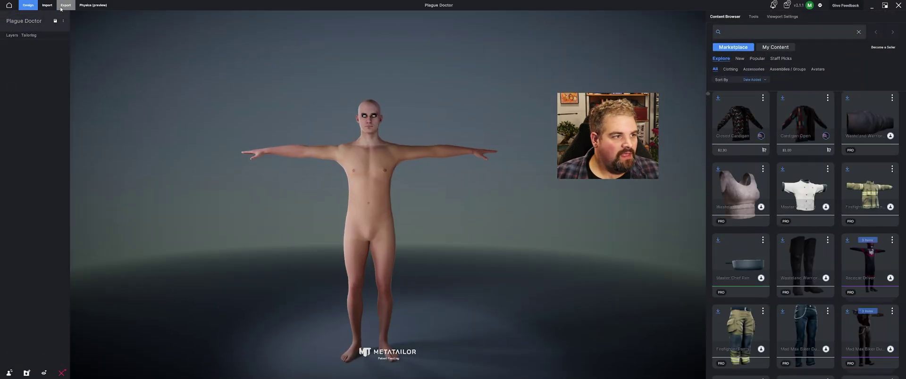
left_click(47, 5)
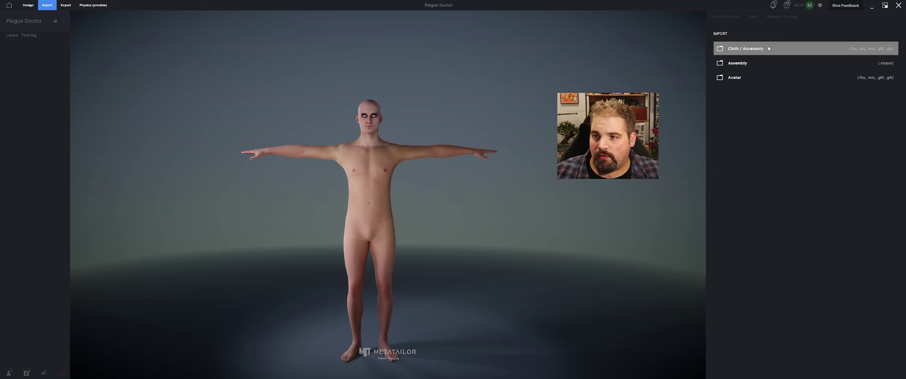
left_click(769, 49)
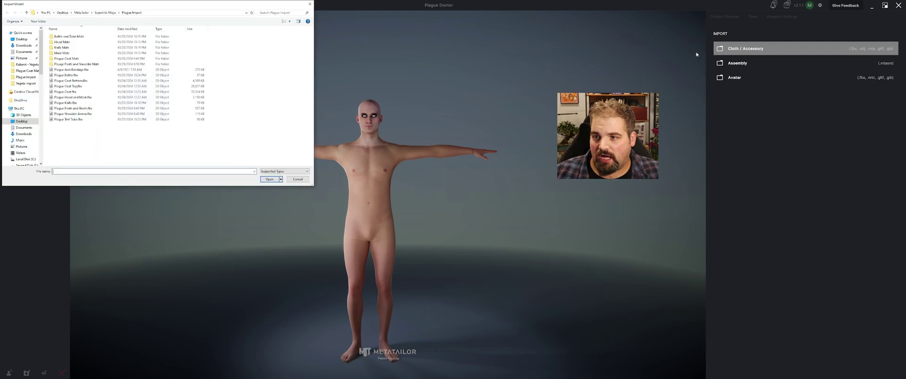
left_click(94, 97)
left_click(269, 180)
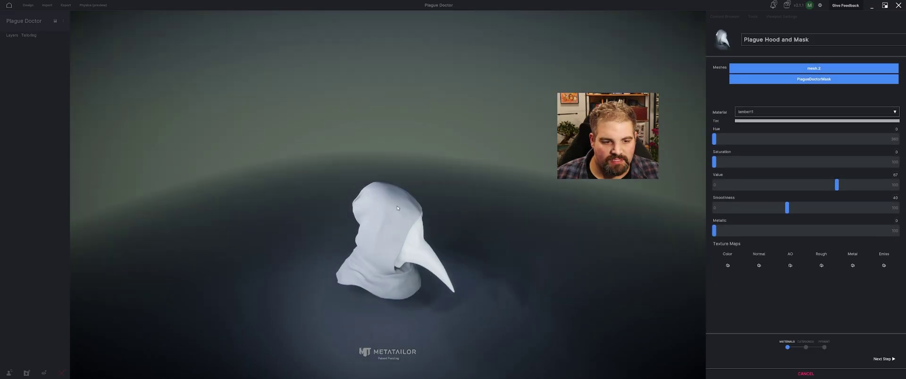
Load the albedo jpg from Hood Mats as the hood material's colour texture
left_click(727, 266)
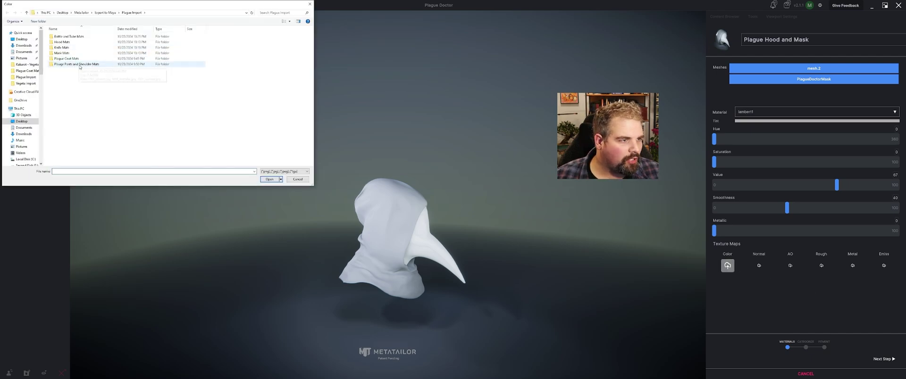
double_click(88, 42)
left_click(74, 61)
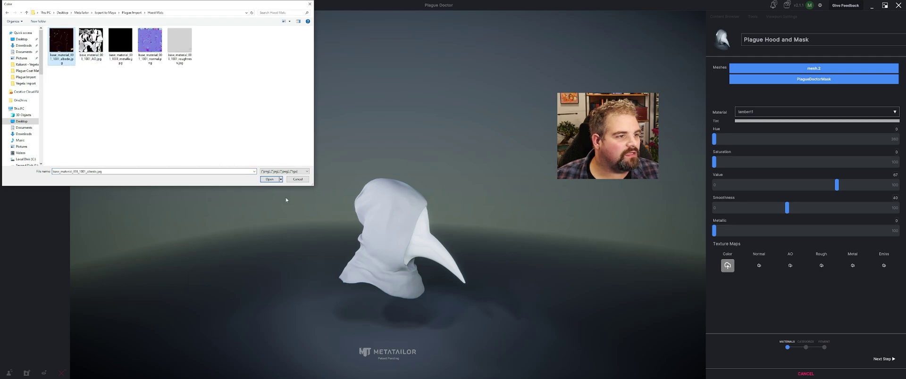
left_click(272, 179)
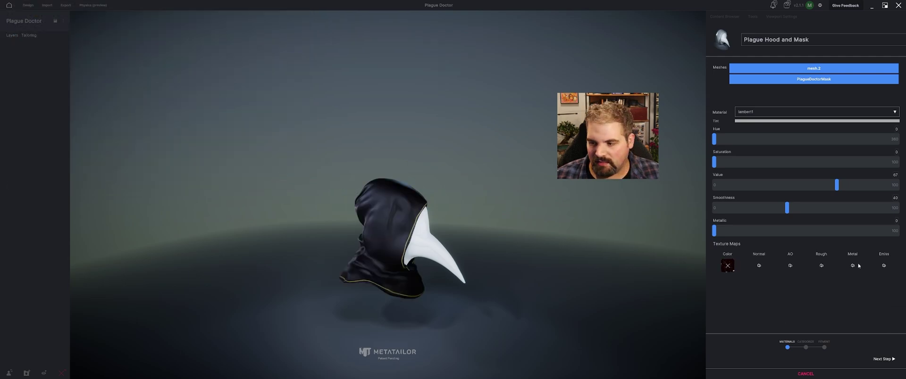
Load the normal png from Hood Mats as the hood material's normal map
left_click(758, 266)
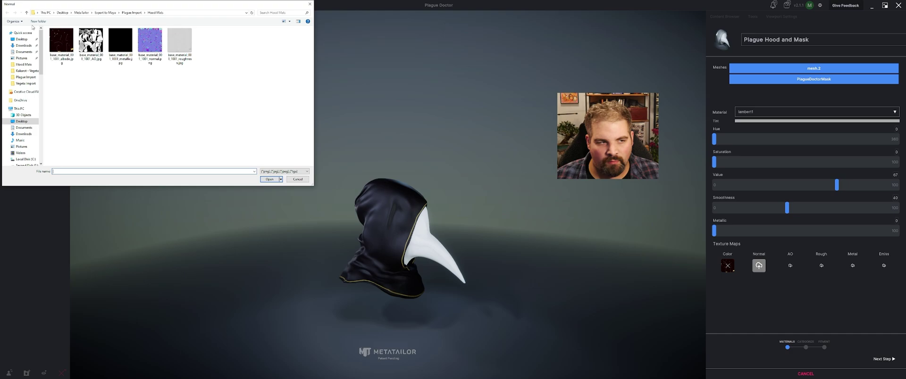
left_click(154, 47)
left_click(268, 180)
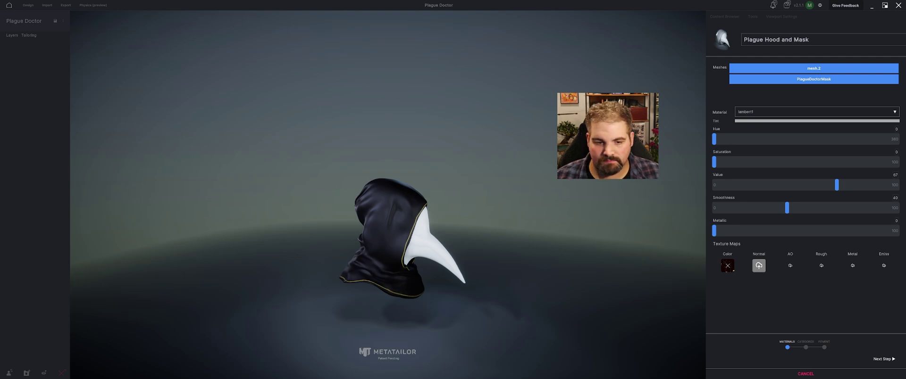
left_click(757, 112)
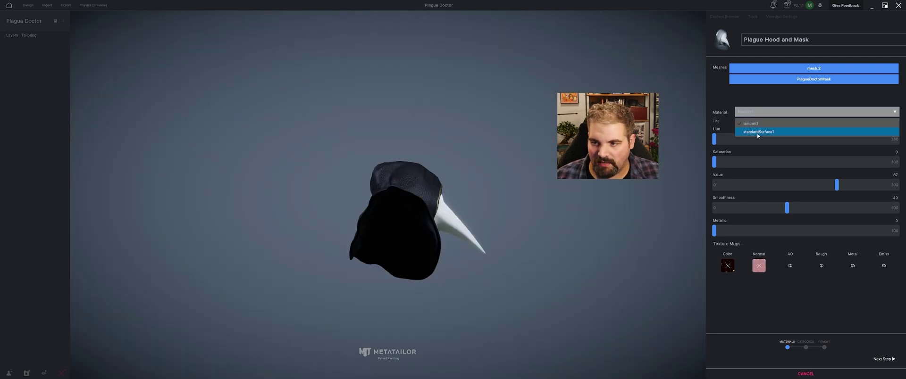
Give the standardSurface1 mask material the Plane.001_color.png colour texture from Mask Mats
left_click(759, 132)
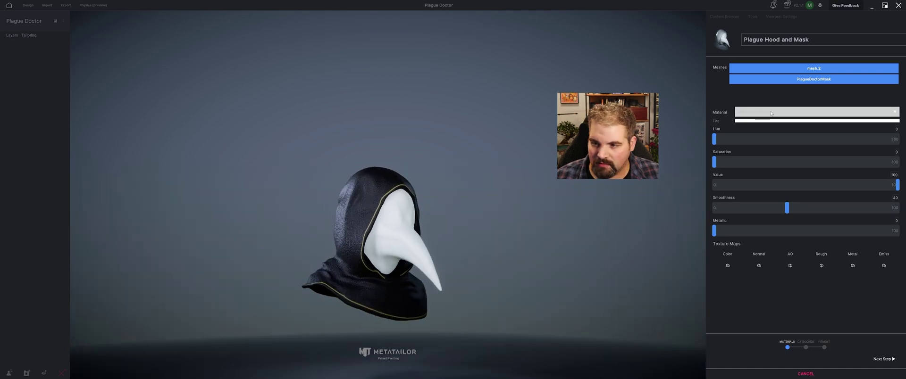
left_click(727, 266)
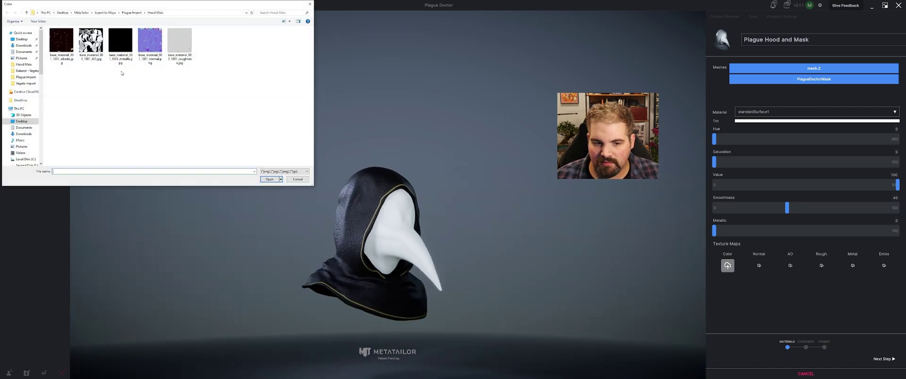
left_click(132, 13)
double_click(62, 53)
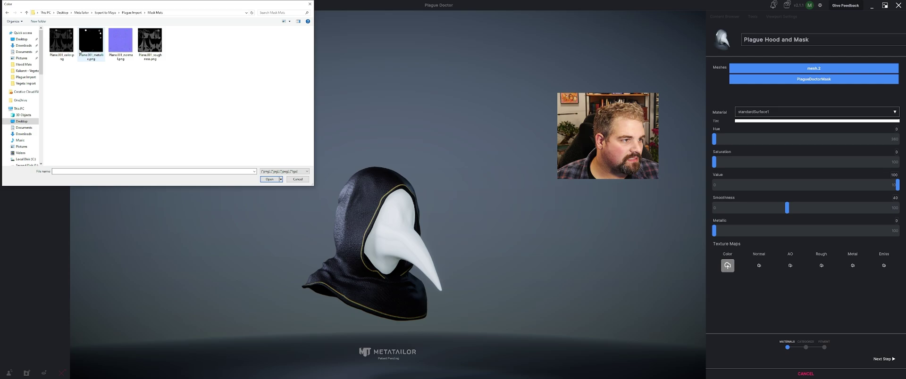
left_click(59, 40)
left_click(270, 179)
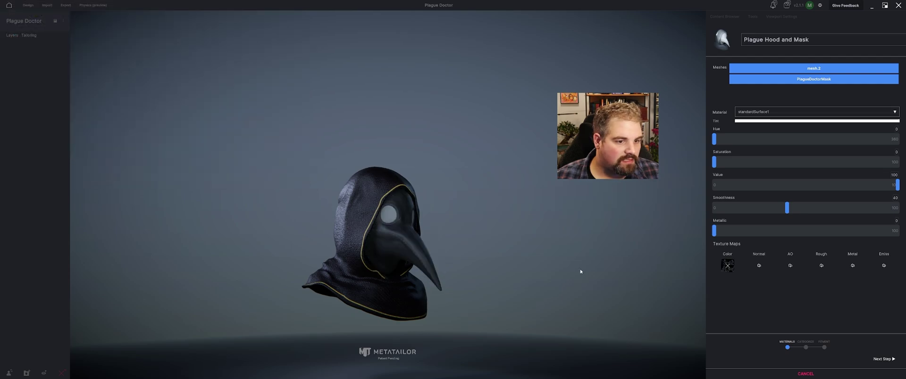
Load Plane.001_normal.png as the mask material's normal map
left_click(759, 265)
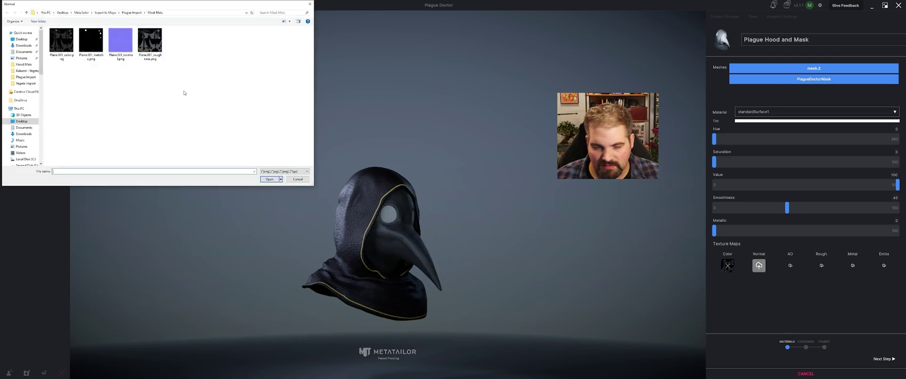
left_click(120, 41)
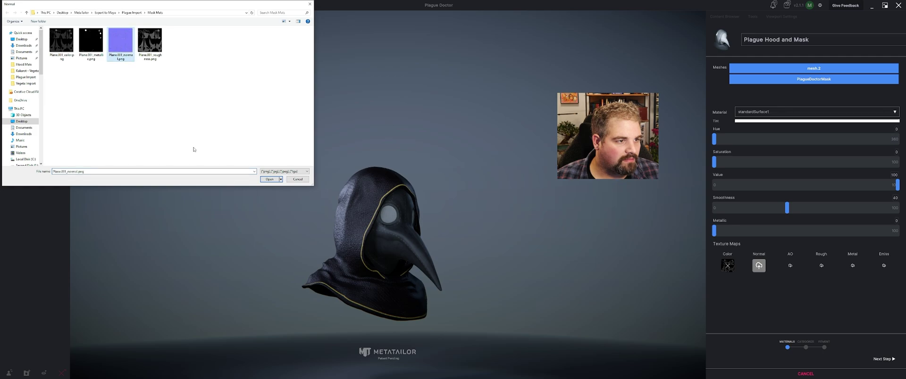
left_click(269, 180)
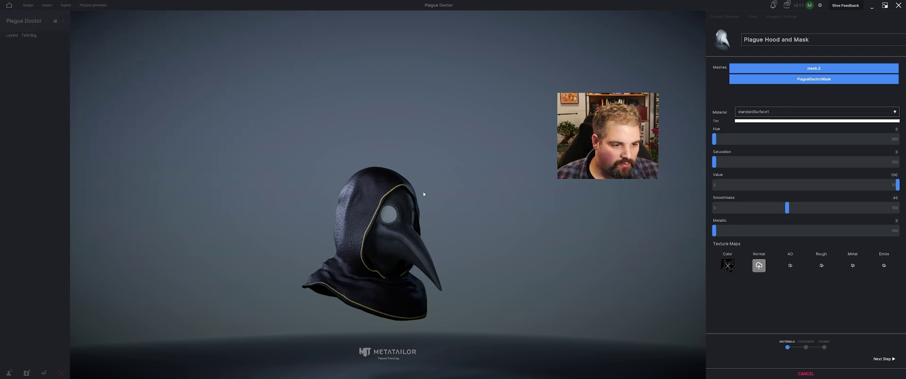
left_click_drag(302, 182, 446, 206)
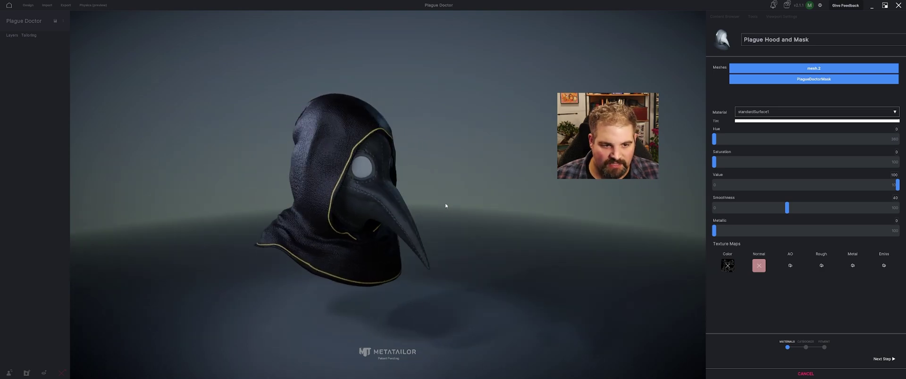
Classify the Plague Hood and Mask under the Head category
left_click(883, 359)
left_click(779, 108)
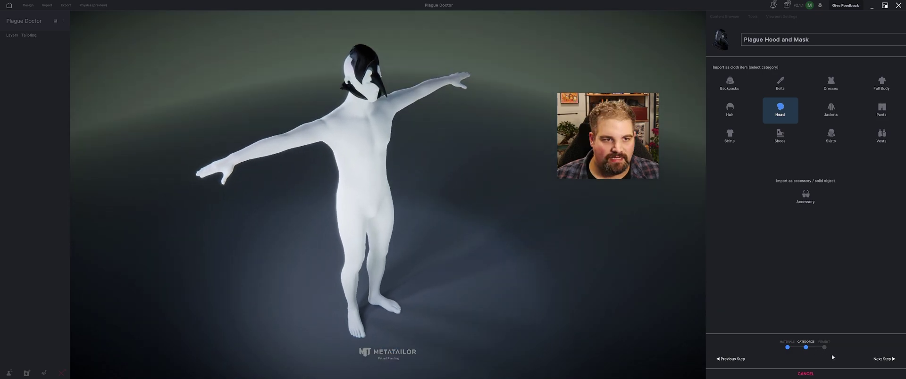
left_click(883, 359)
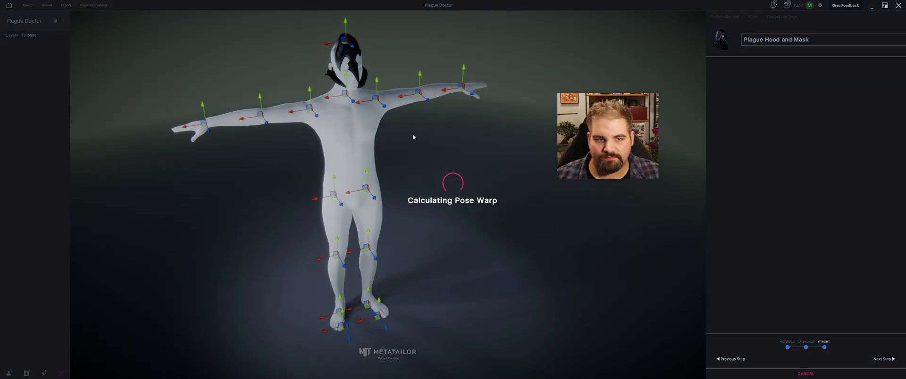
Scale and move the hood to sit properly on the mannequin's head, then confirm placement
key("r")
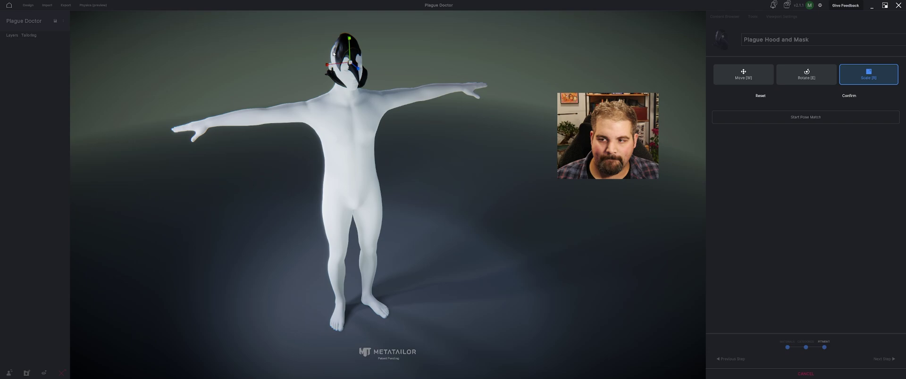
left_click_drag(349, 62, 352, 52)
key("w")
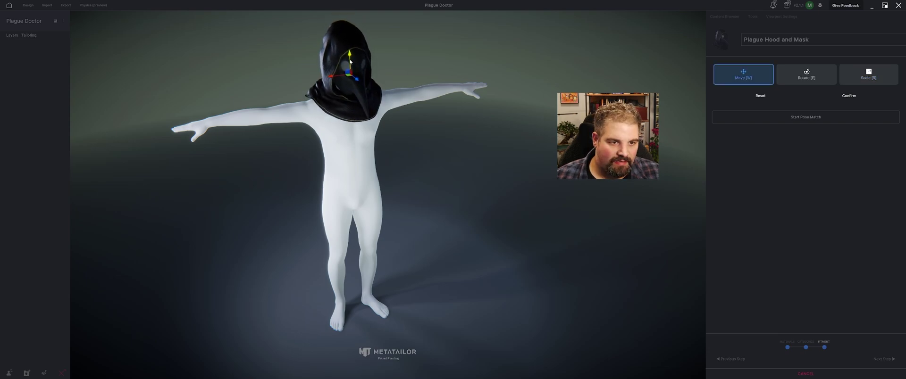
middle_click_drag(349, 60, 373, 84)
key("r")
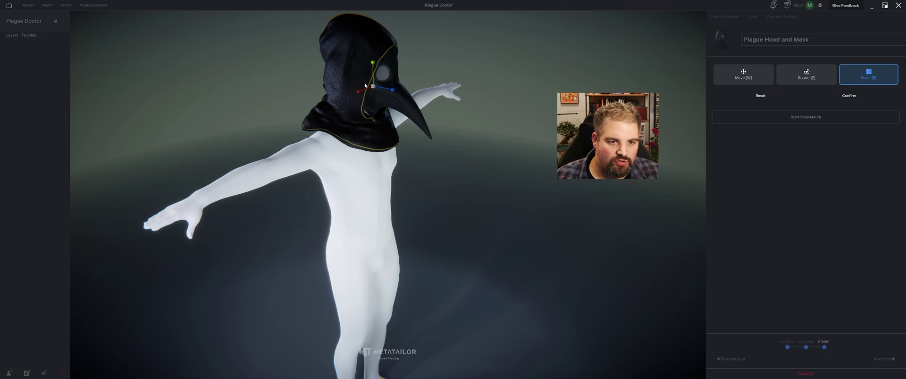
left_click_drag(370, 93, 392, 100)
key("w")
middle_click_drag(392, 100, 294, 75)
left_click_drag(291, 63, 290, 63)
middle_click_drag(301, 81, 739, 247)
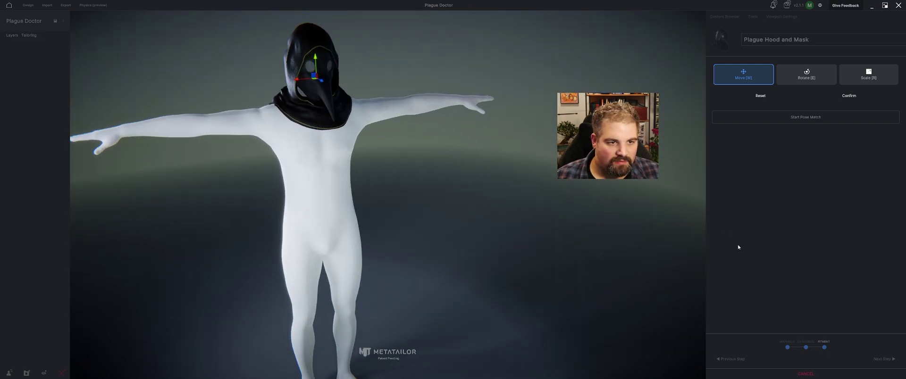
left_click(850, 97)
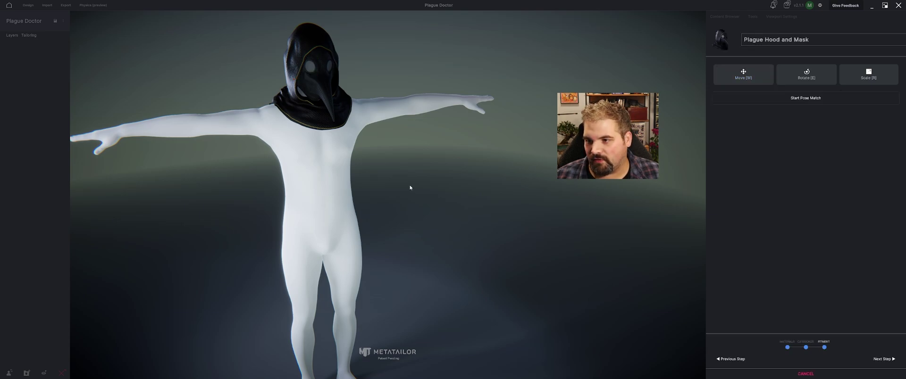
Run the warp calculation to complete the hood and mask import
left_click(883, 359)
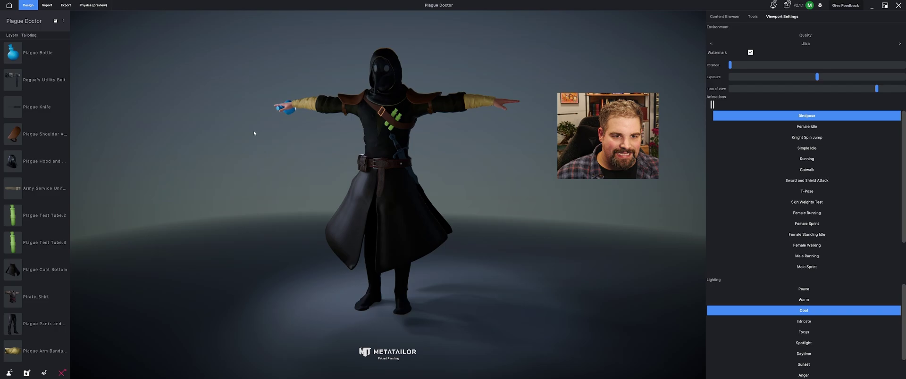
Show the Content Browser's Clothing tab while orbiting around the dressed Plague Doctor avatar
left_click_drag(253, 132, 191, 175)
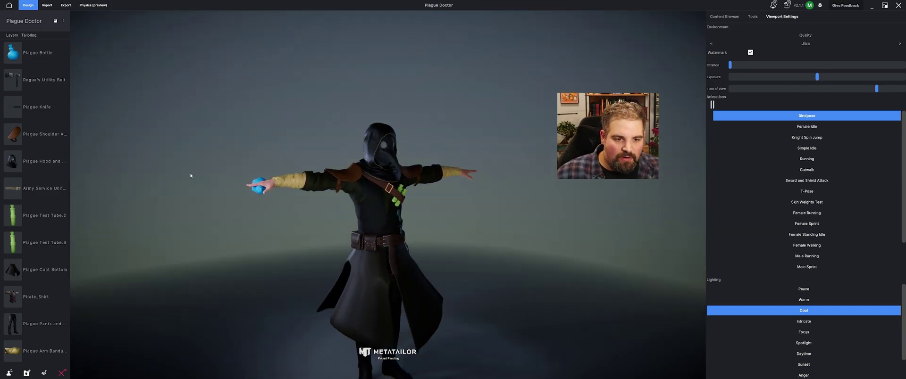
left_click(752, 17)
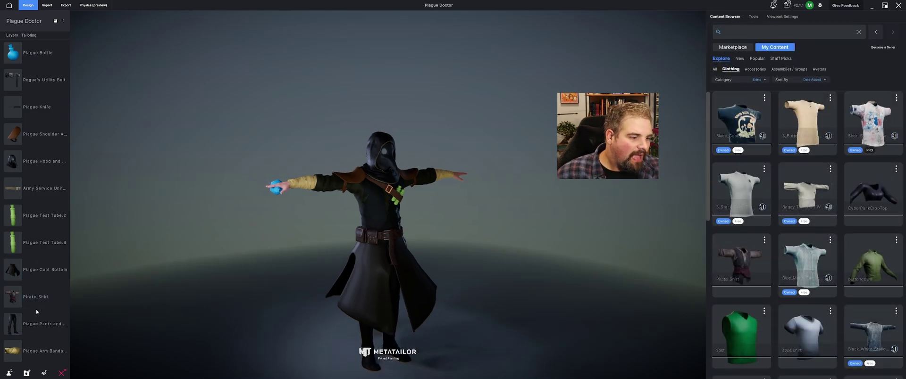
mouse_move(37, 305)
mouse_move(38, 199)
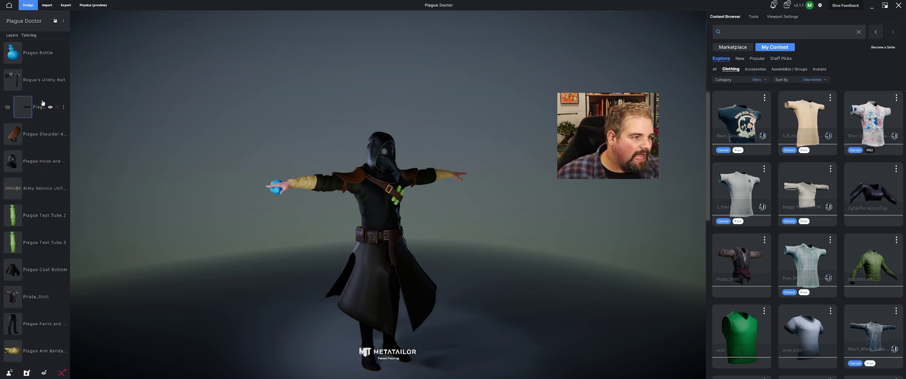
scroll(505, 303, "up", 2)
left_click_drag(504, 303, 468, 207)
scroll(469, 207, "down", 2)
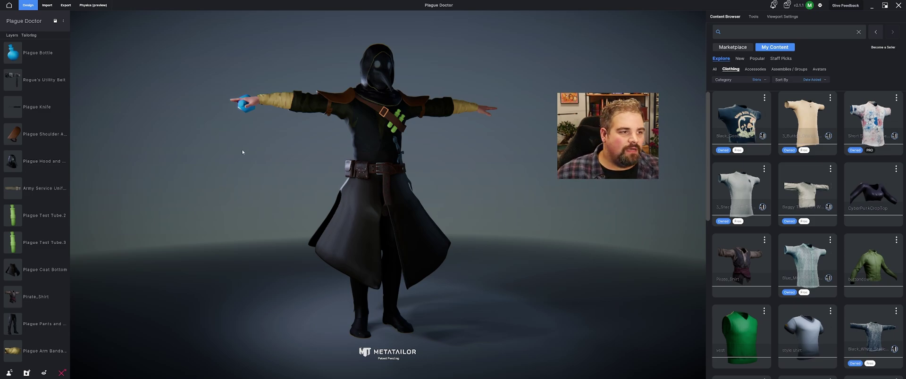
mouse_move(238, 154)
left_mouse_down()
mouse_move(287, 154)
mouse_move(245, 162)
left_mouse_up()
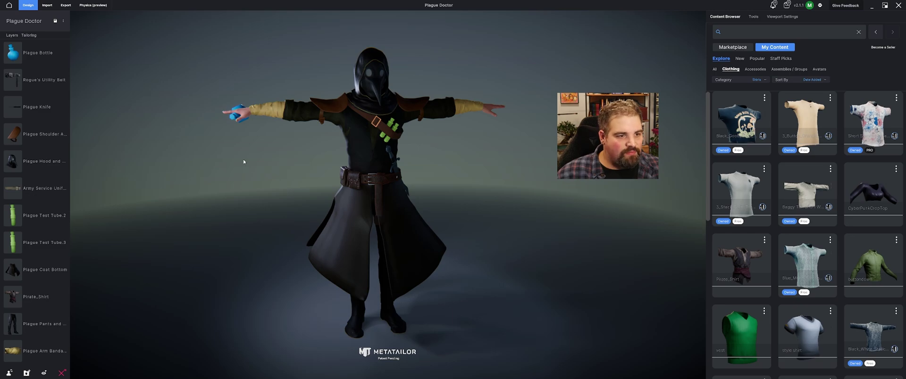